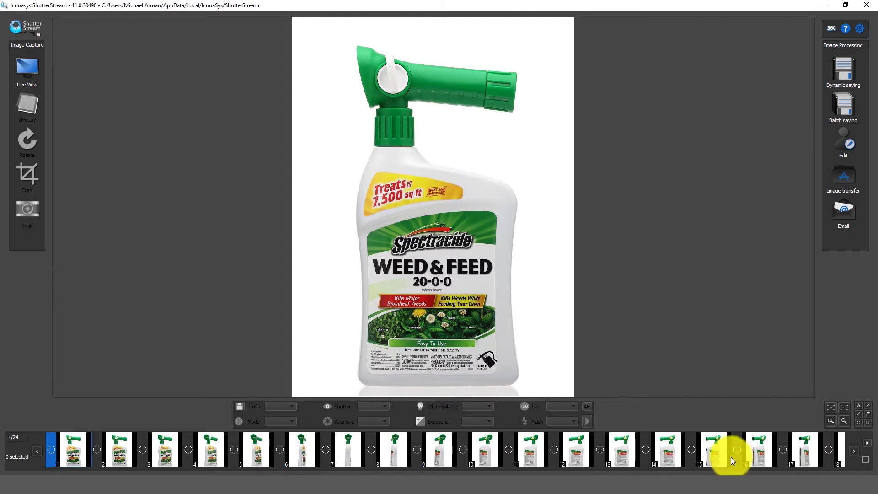
# Scroll to image 24 in the filmstrip and select all 24 spray bottle shots
pyautogui.scroll(-3, 730, 457)
pyautogui.click(819, 448)
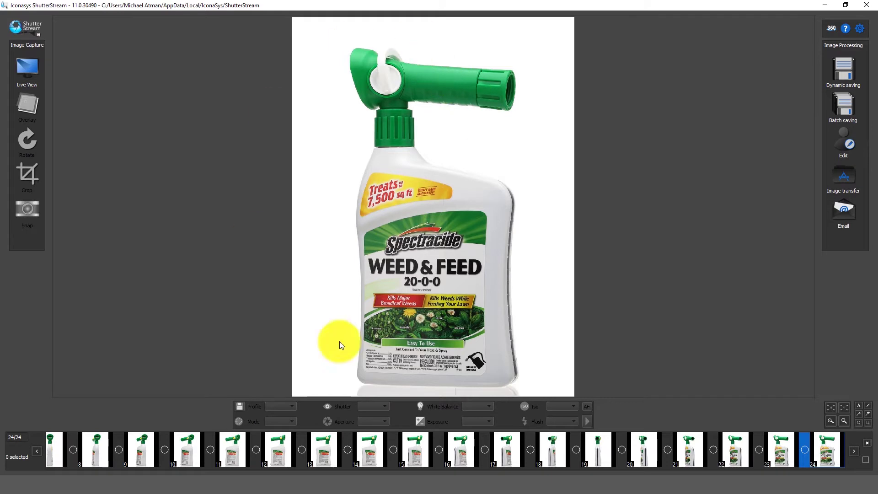
pyautogui.click(867, 461)
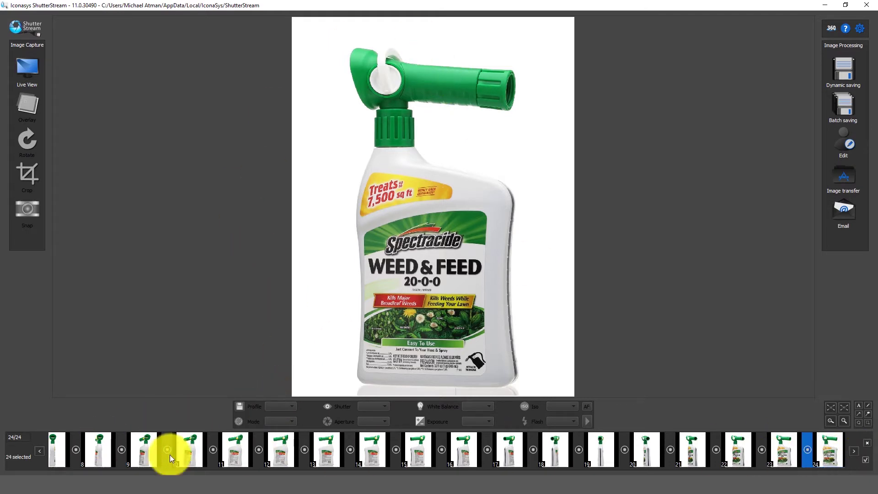
# Open Sirv accounts from the settings gear, move the dialog up, and bring up Sirv's My files page
pyautogui.click(860, 28)
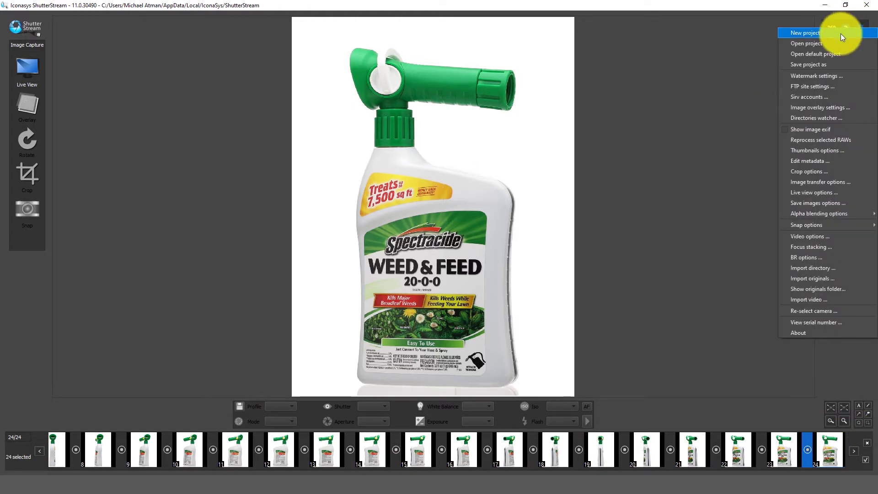
pyautogui.click(814, 99)
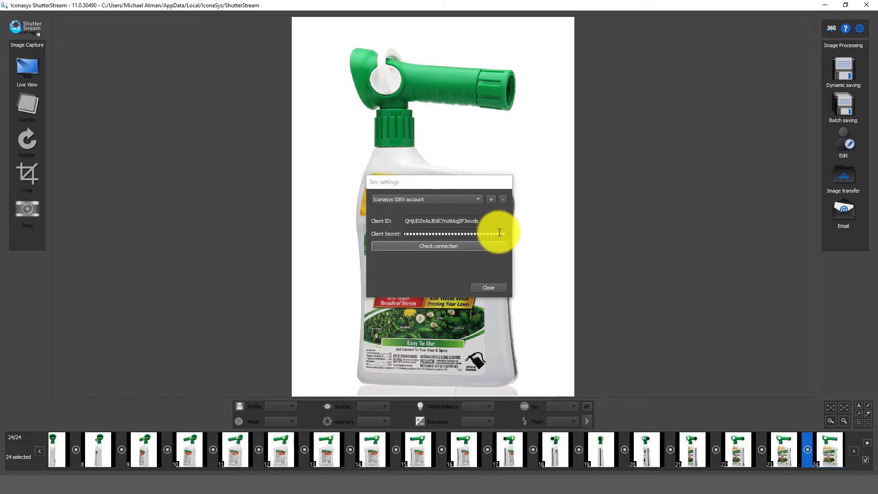
pyautogui.moveTo(399, 182); pyautogui.dragTo(412, 169)
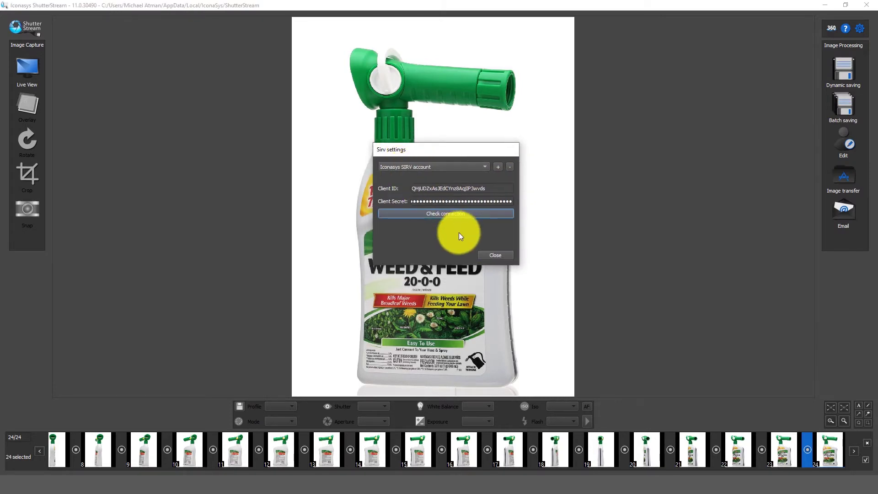
pyautogui.click(324, 473)
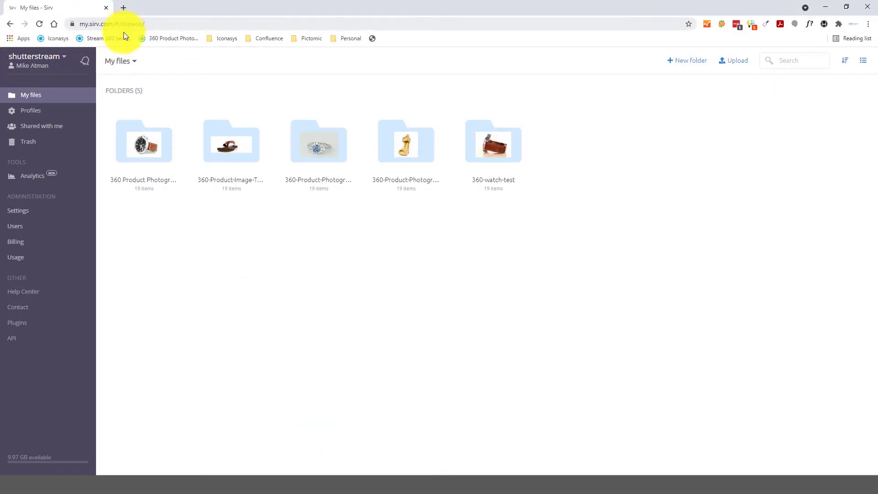
# In Sirv Settings > API and S3/FTP, select the test-shs API client's Client ID
pyautogui.click(37, 217)
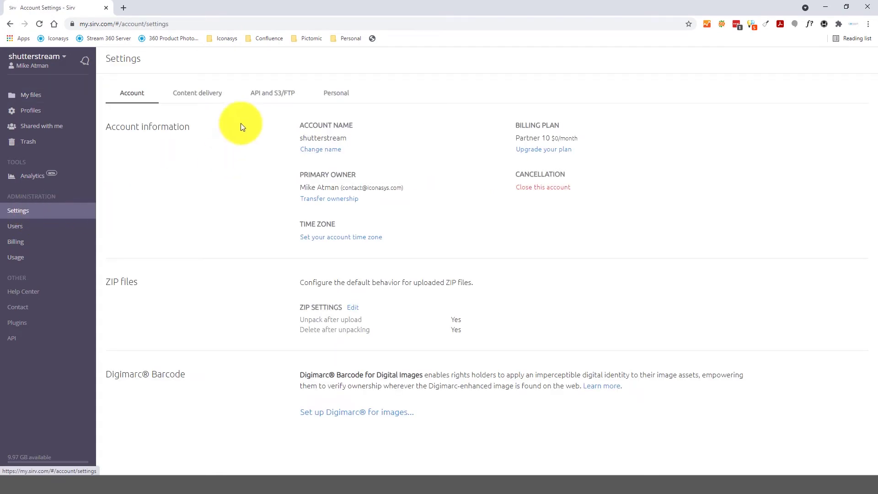
pyautogui.click(279, 100)
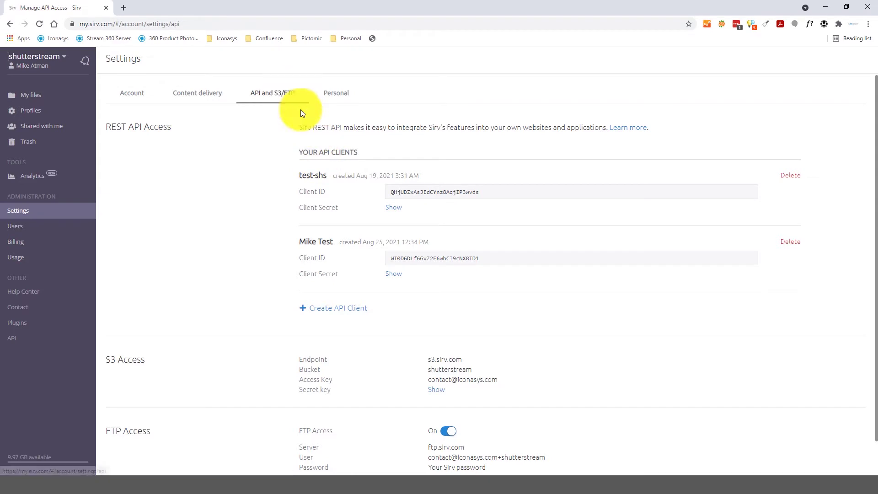
pyautogui.moveTo(313, 152); pyautogui.dragTo(321, 173)
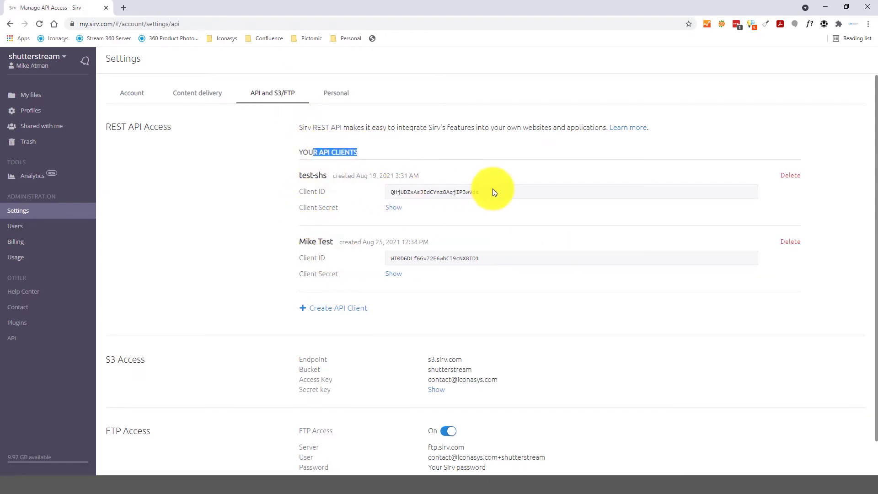
pyautogui.moveTo(492, 189); pyautogui.dragTo(374, 201)
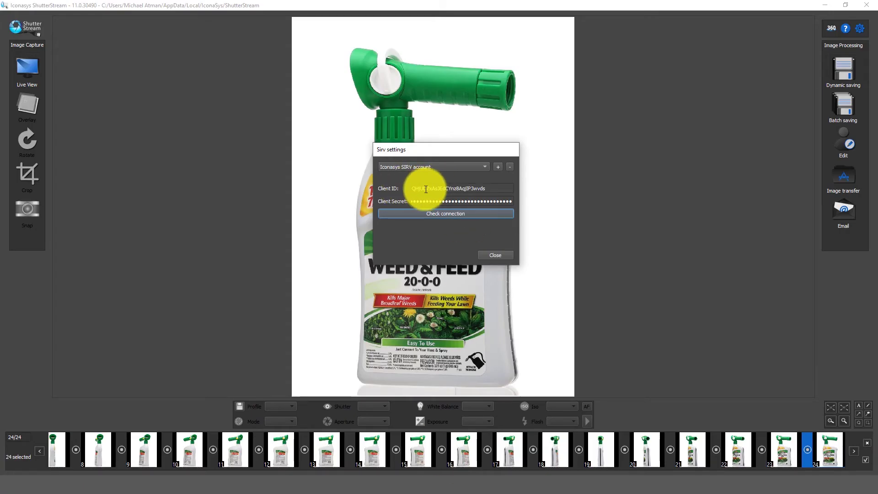
# Compare the saved Client ID with Sirv's test-shs client and confirm Check connection succeeds
pyautogui.click(443, 480)
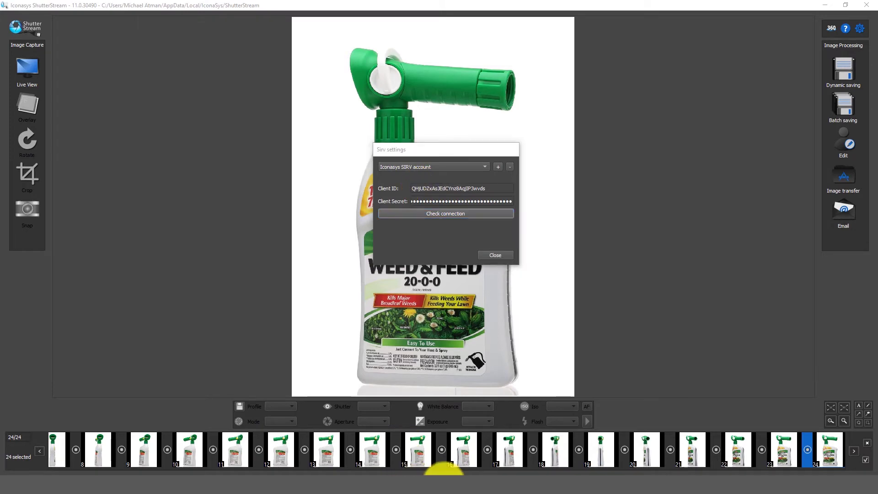
pyautogui.click(323, 473)
pyautogui.doubleClick(402, 192)
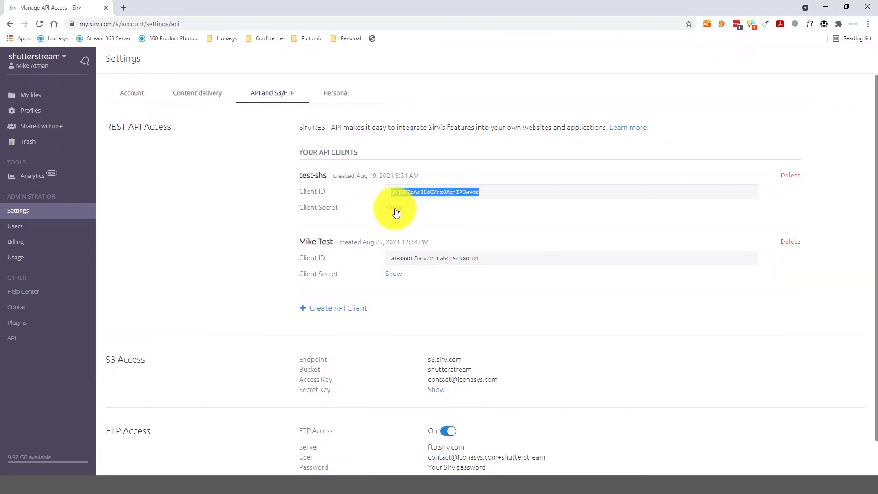
pyautogui.click(471, 483)
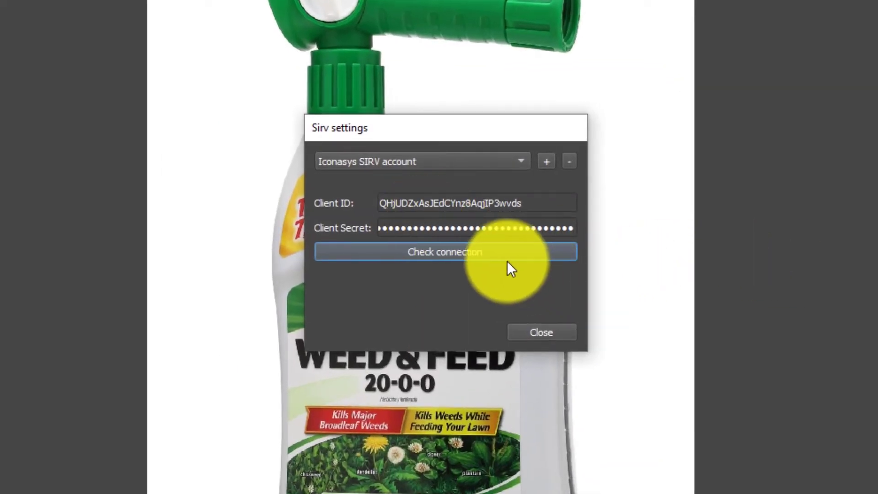
pyautogui.click(497, 251)
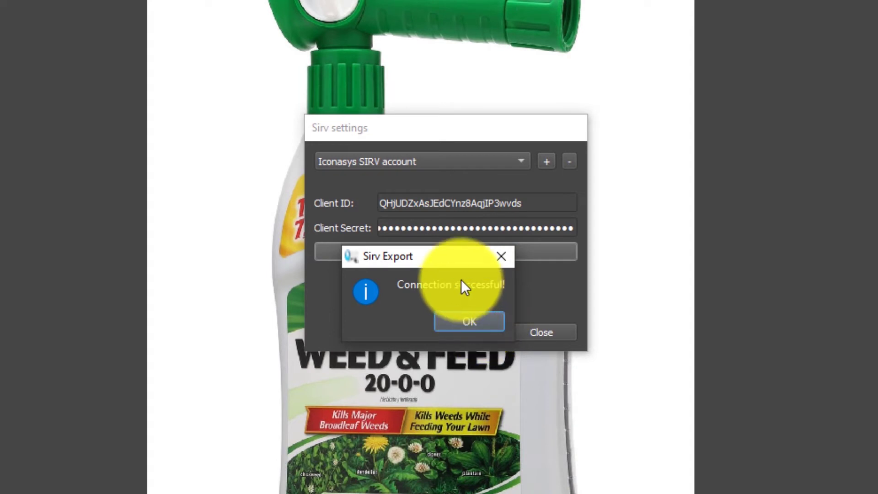
pyautogui.click(473, 320)
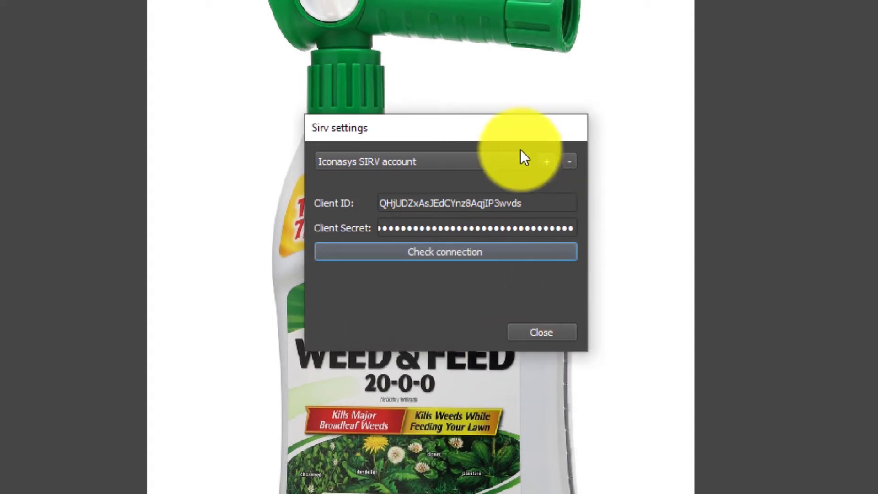
# Try adding a new Sirv profile with the suggested name and dismiss the invalid-name warning
pyautogui.click(544, 164)
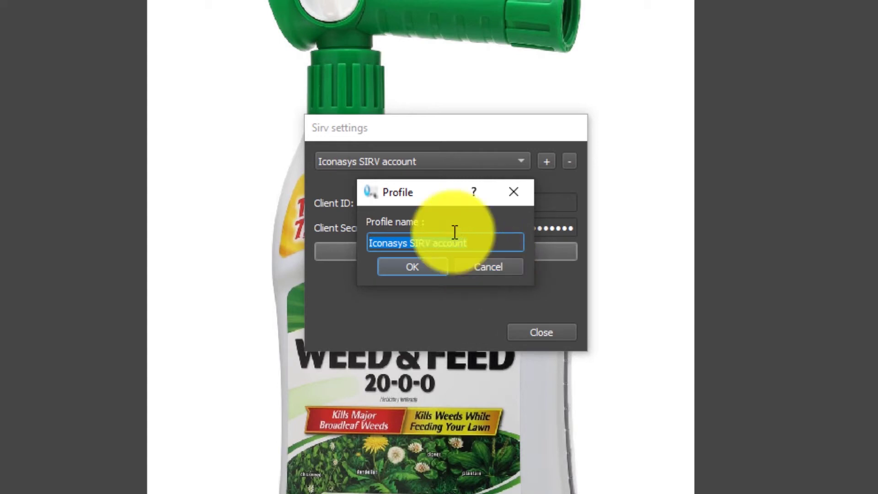
pyautogui.click(486, 268)
pyautogui.click(469, 259)
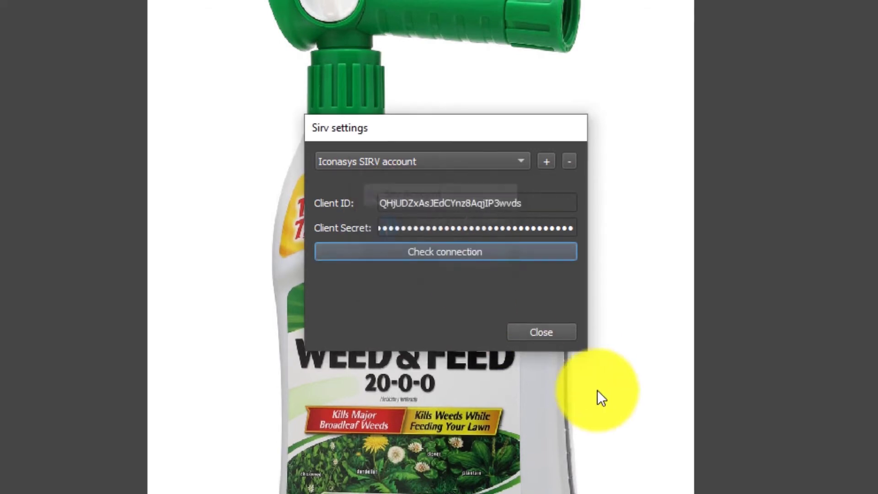
# Close Sirv settings, open Dynamic Save, and enter the master name 'product-'
pyautogui.click(547, 333)
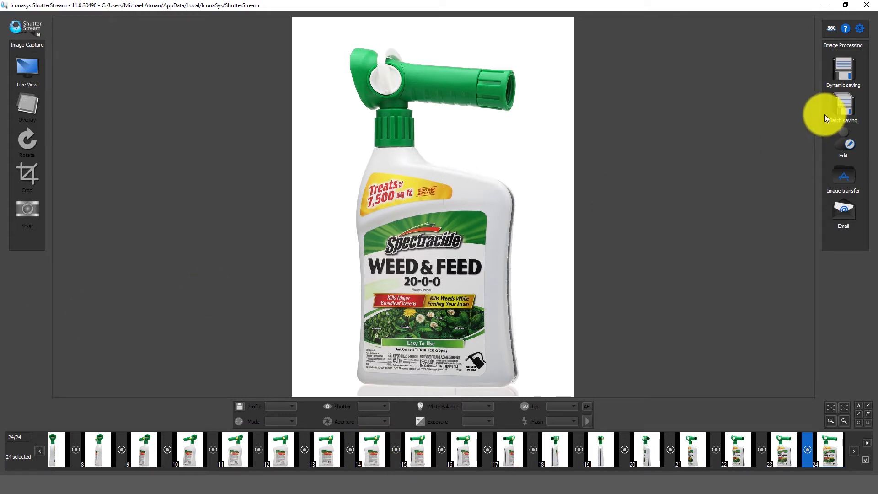
pyautogui.click(843, 77)
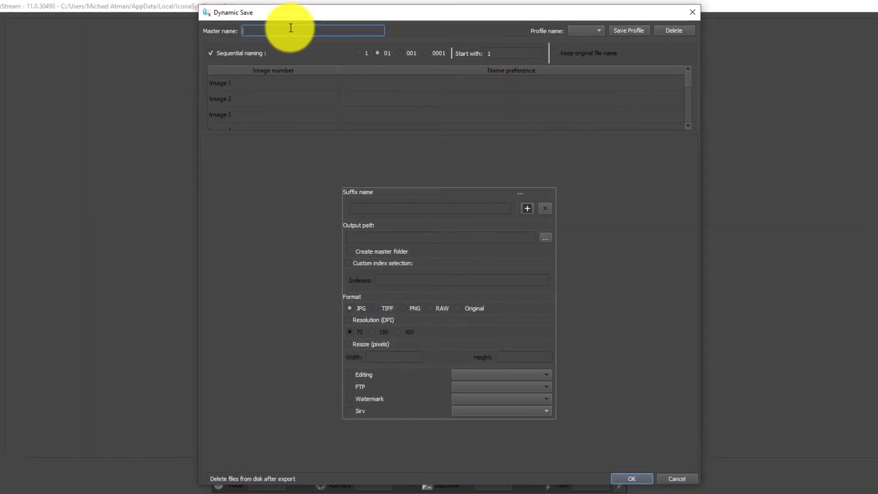
pyautogui.write('product-')
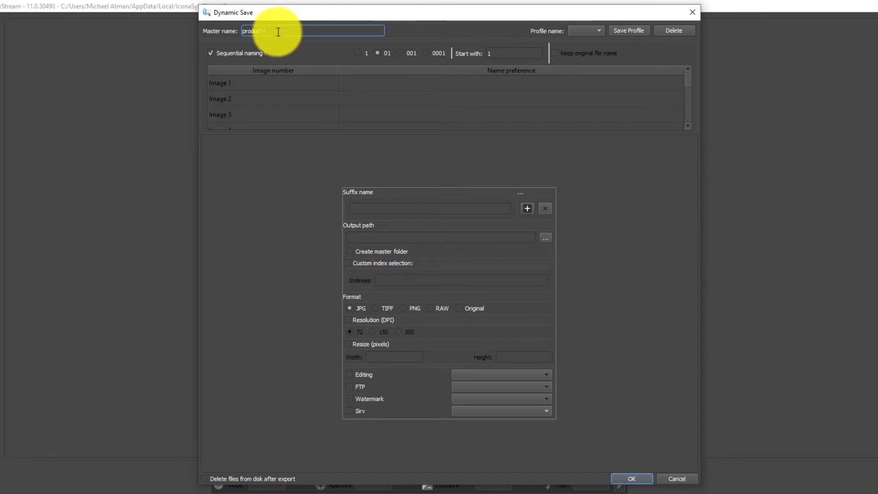
# Check that Master name reads 'product-' and open the Output path folder picker
pyautogui.doubleClick(275, 33)
pyautogui.click(274, 33)
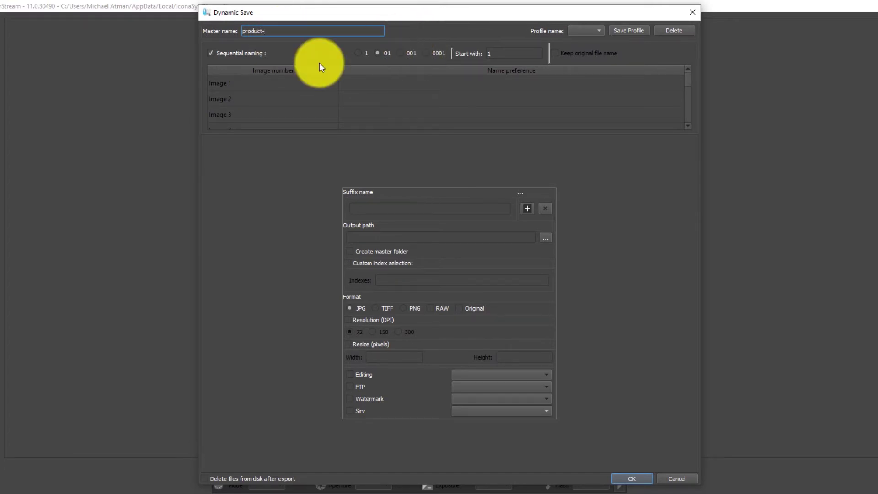
pyautogui.doubleClick(259, 30)
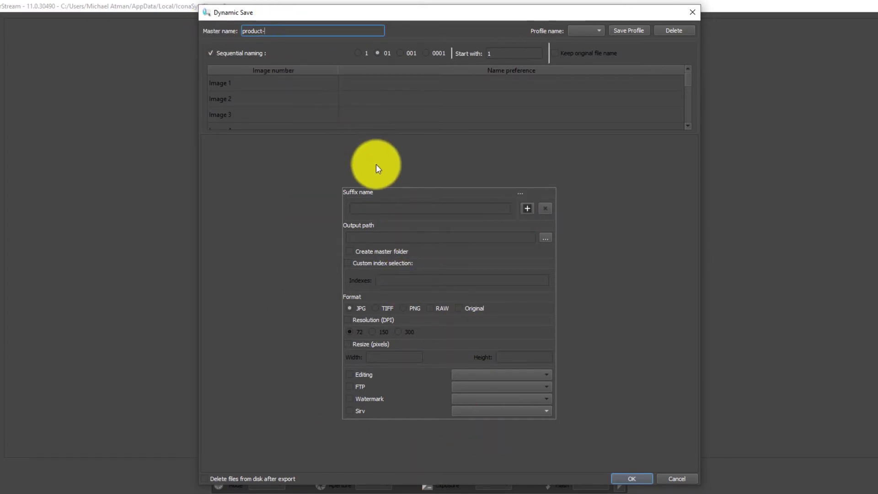
pyautogui.doubleClick(270, 31)
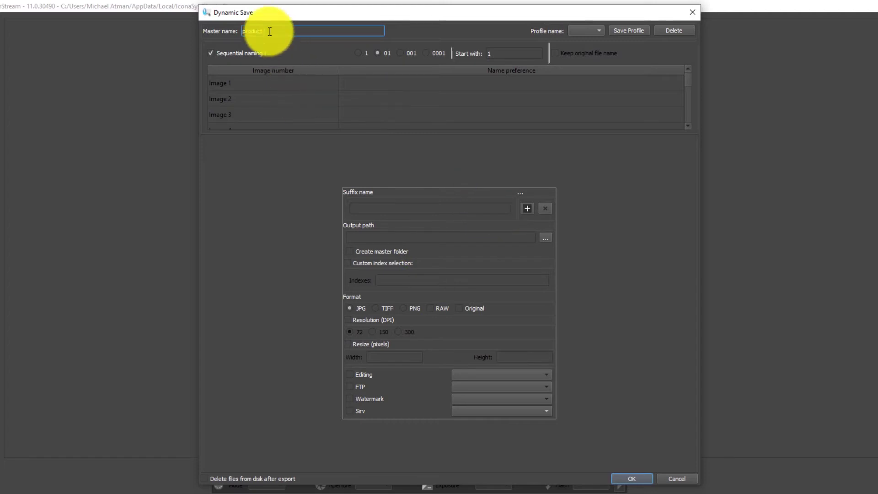
pyautogui.click(270, 31)
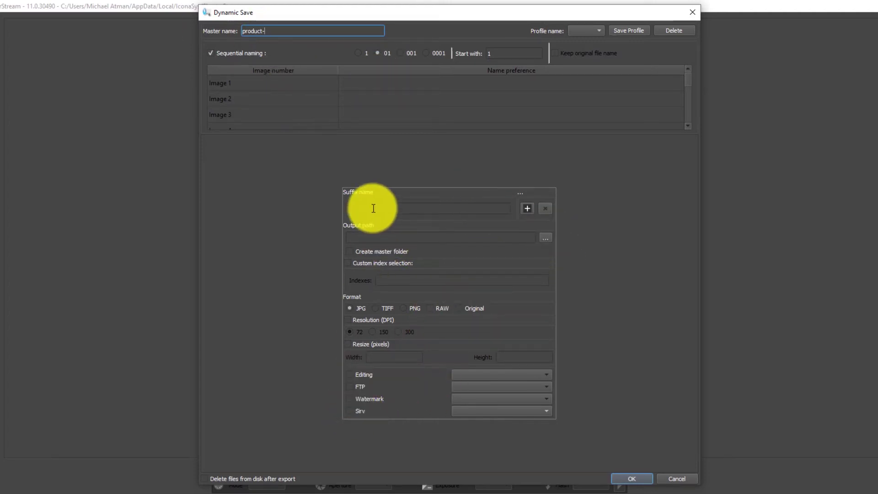
pyautogui.click(549, 238)
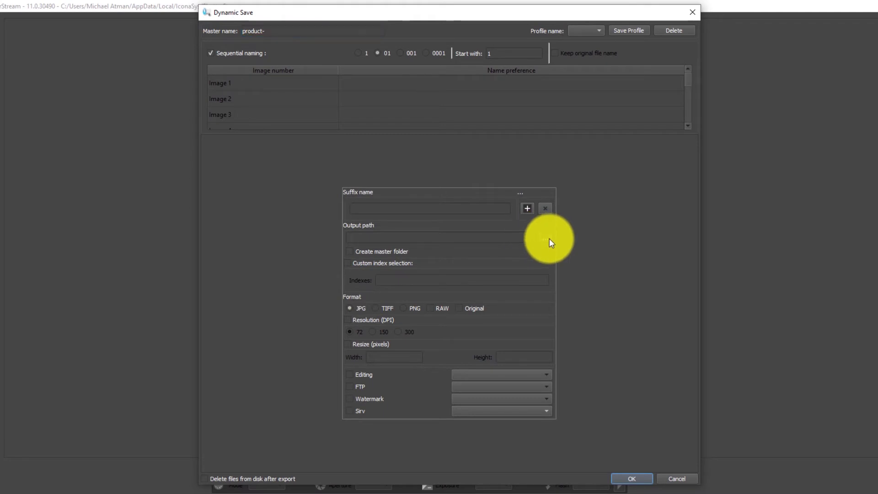
# Set the output path to the TEST folder on the Desktop
pyautogui.click(242, 103)
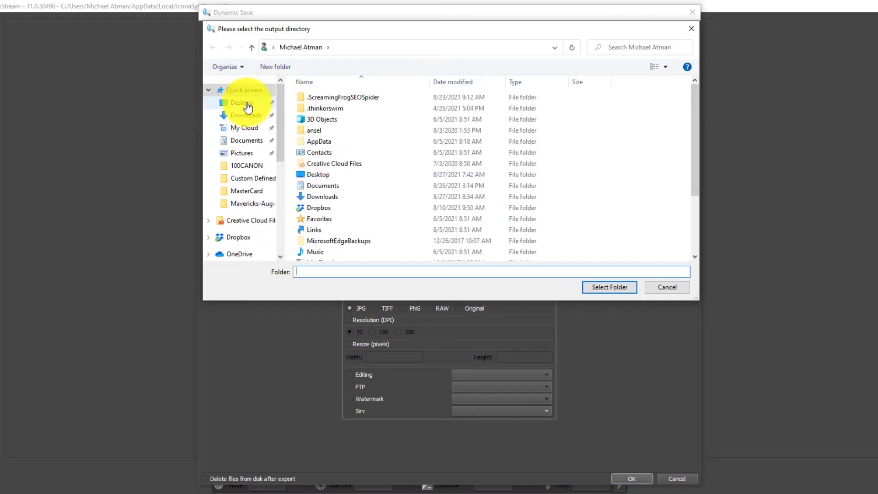
pyautogui.doubleClick(368, 105)
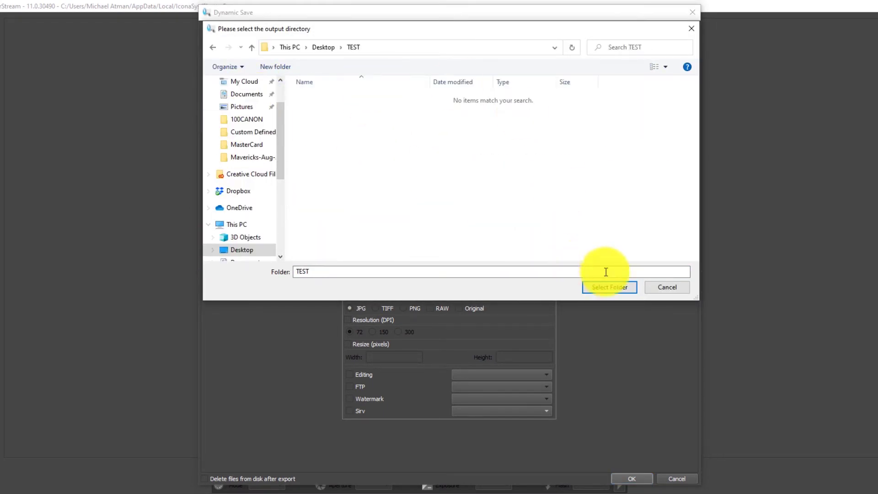
pyautogui.click(617, 288)
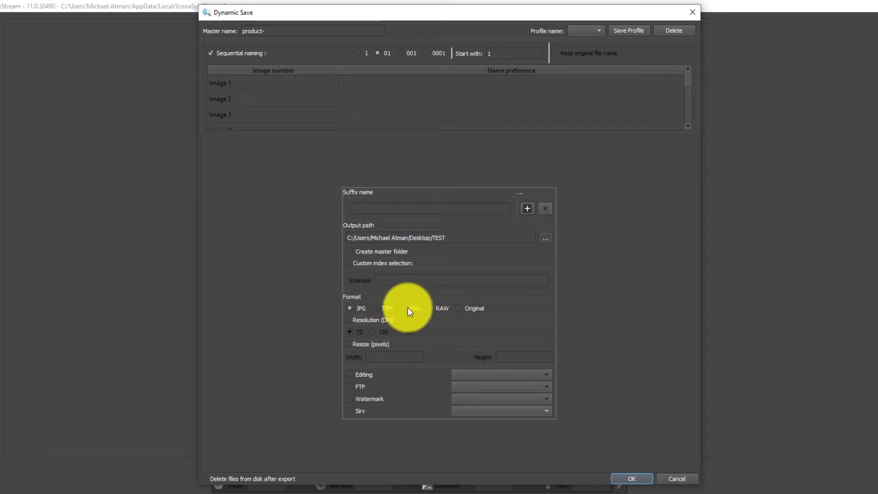
# Turn off Resolution (DPI) and resize saved images to 1200 pixels high
pyautogui.click(349, 319)
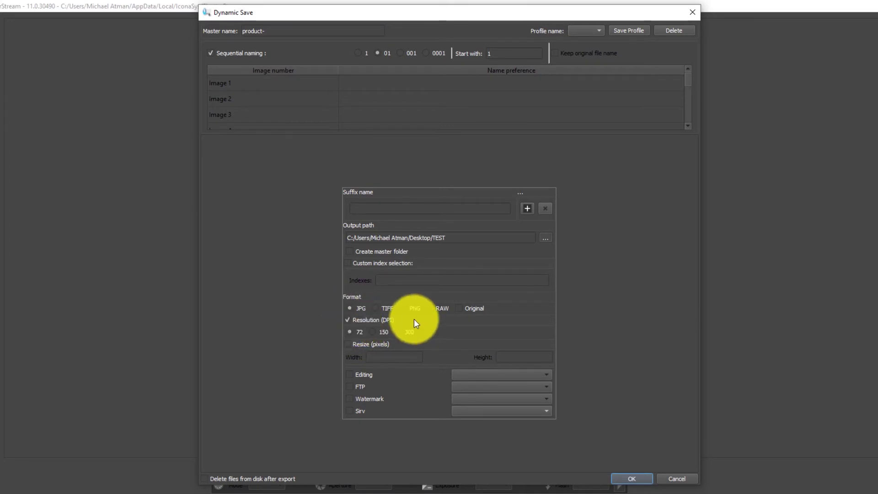
pyautogui.click(348, 319)
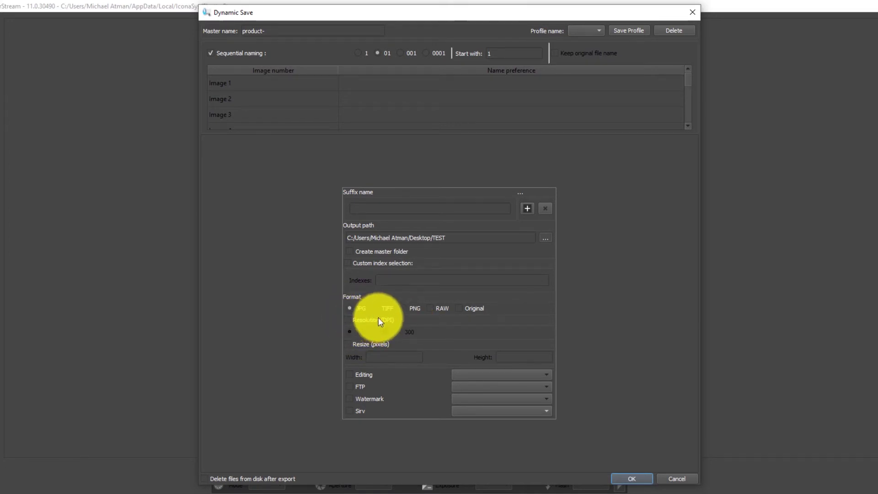
pyautogui.click(348, 345)
pyautogui.click(388, 356)
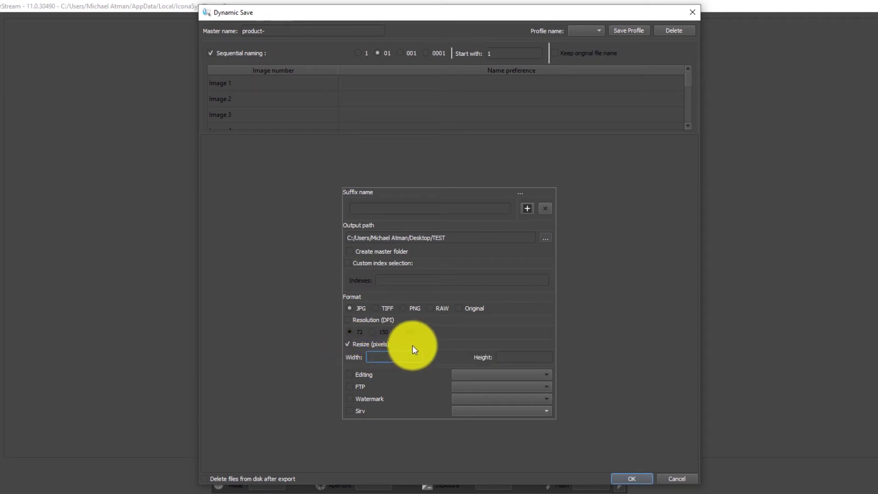
pyautogui.click(507, 356)
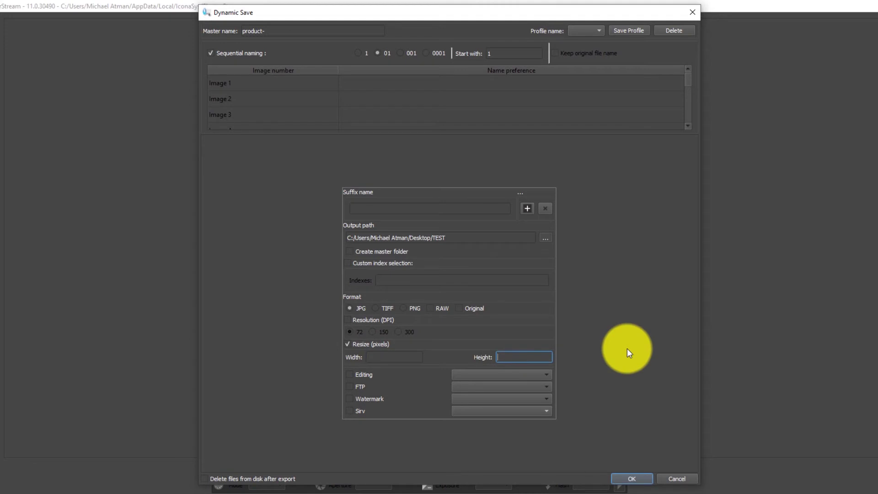
pyautogui.write('1200')
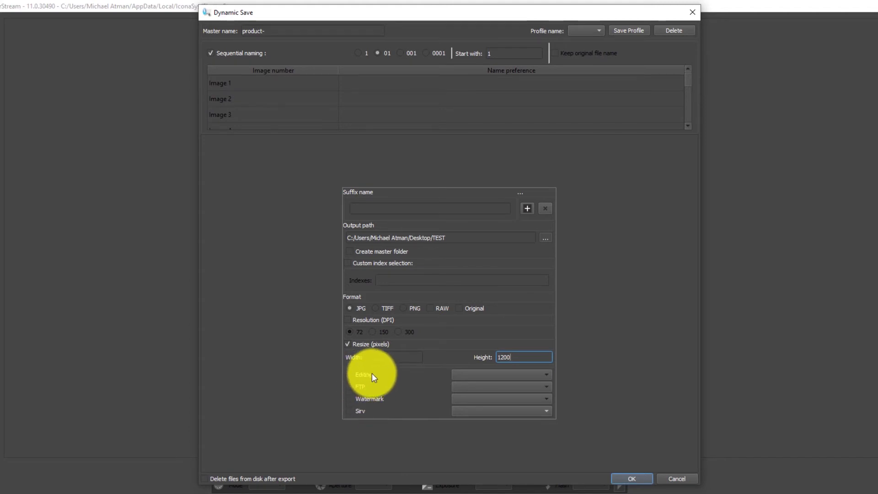
# Enable Sirv upload to the Iconasys Sirv account and review the output path
pyautogui.click(351, 407)
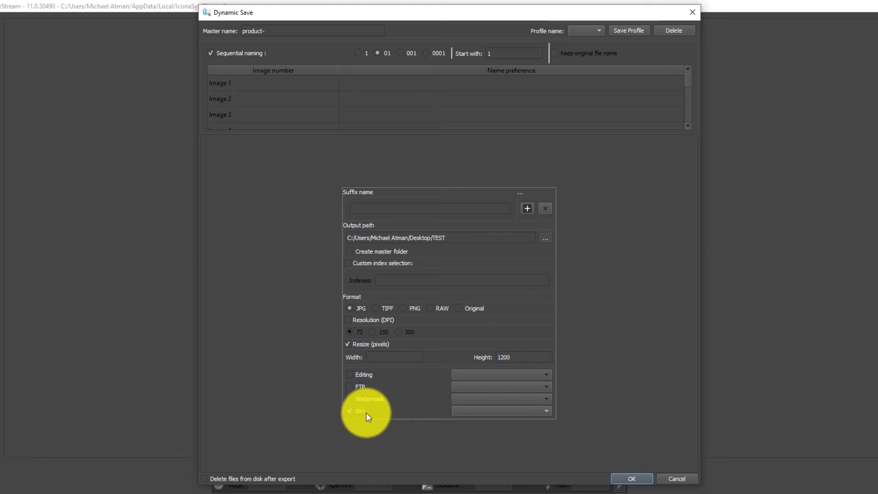
pyautogui.click(479, 411)
pyautogui.click(479, 411)
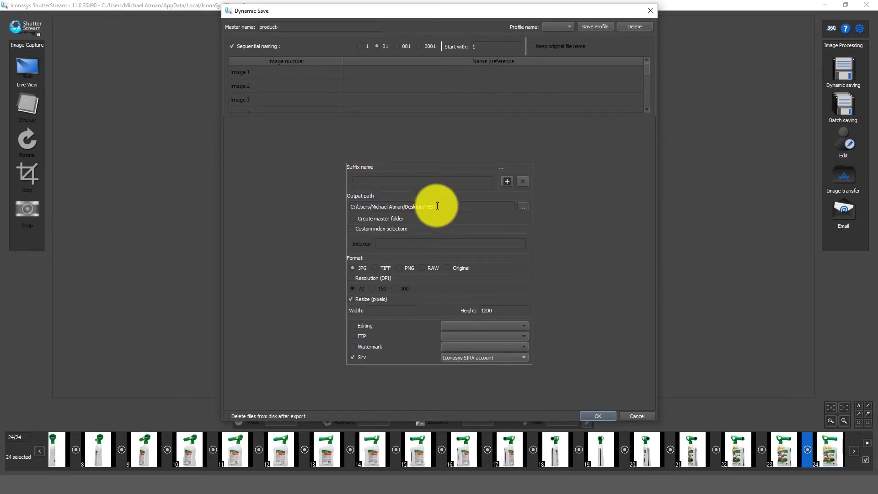
pyautogui.moveTo(437, 207); pyautogui.dragTo(371, 206)
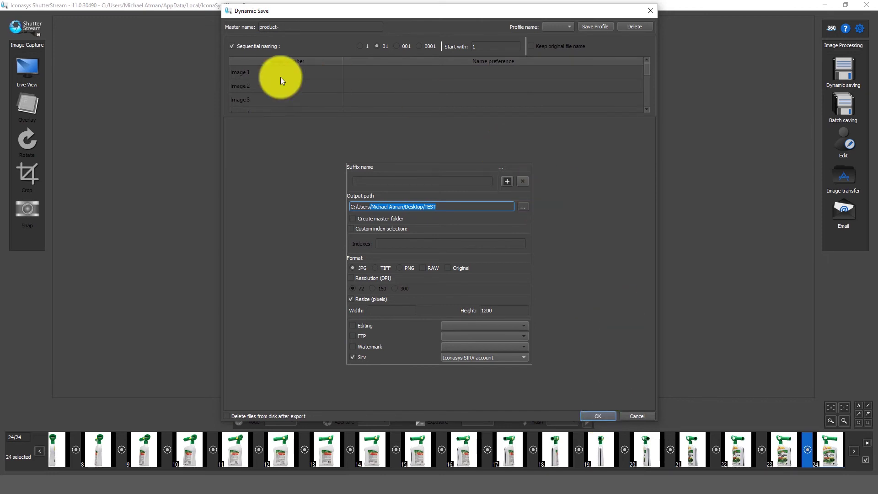
# Save the current export settings as the profile 'My Saving'
pyautogui.click(599, 26)
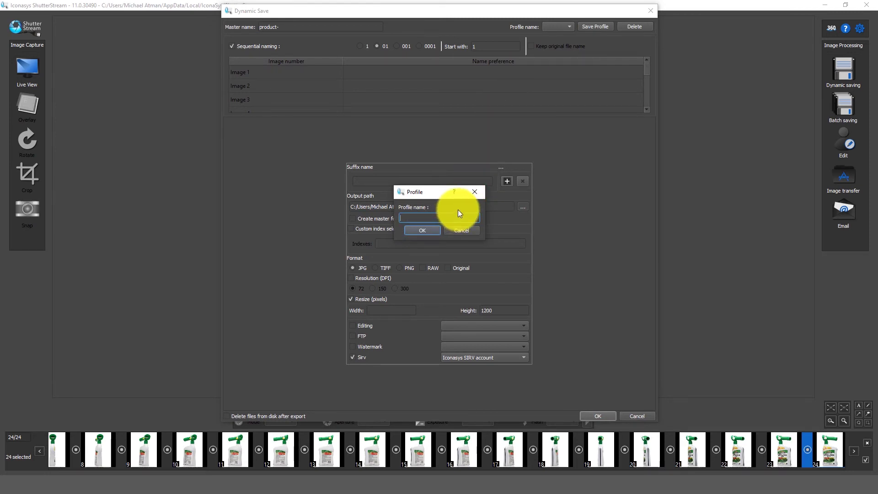
pyautogui.write('My Saving')
pyautogui.click(406, 230)
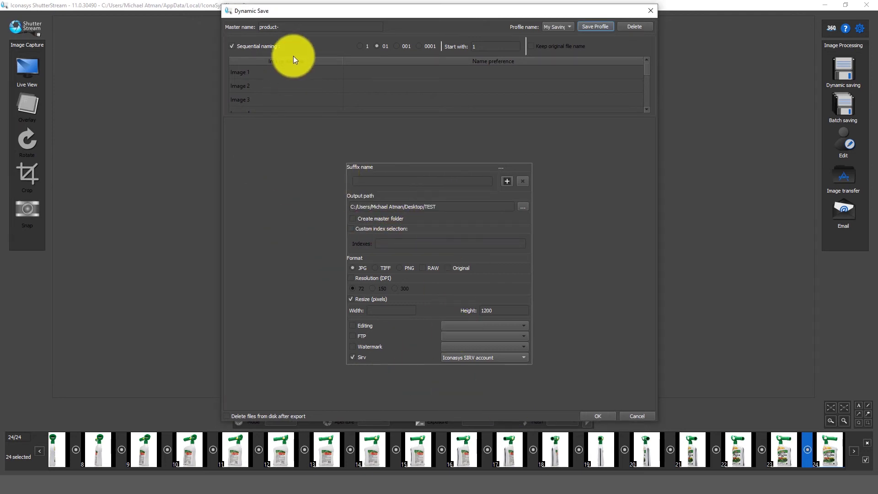
# Run the dynamic save of all 24 images and dismiss the completion message
pyautogui.click(288, 28)
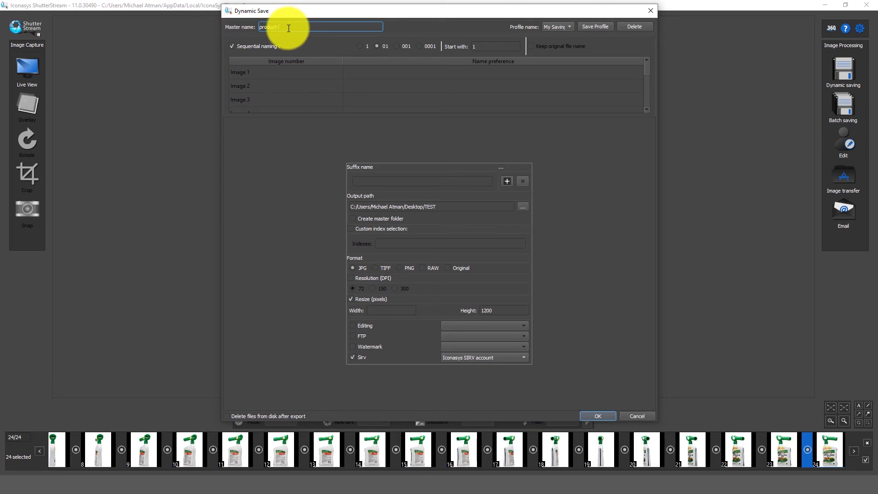
pyautogui.click(608, 418)
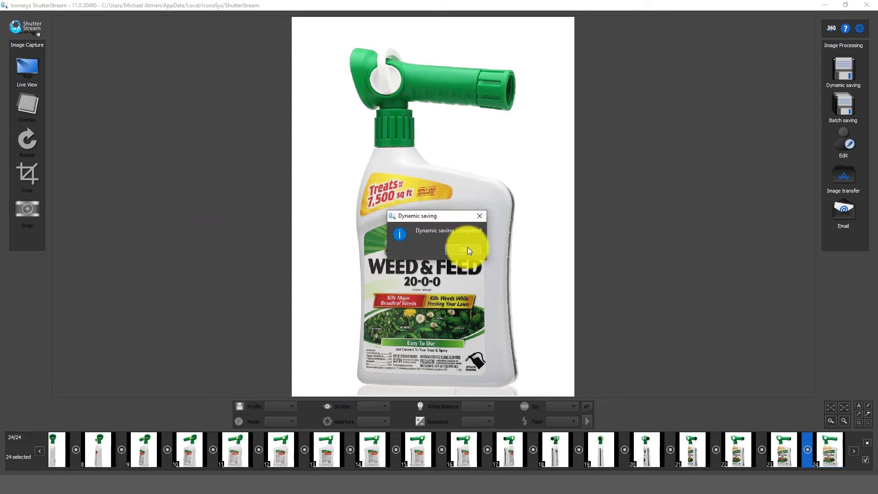
pyautogui.click(466, 249)
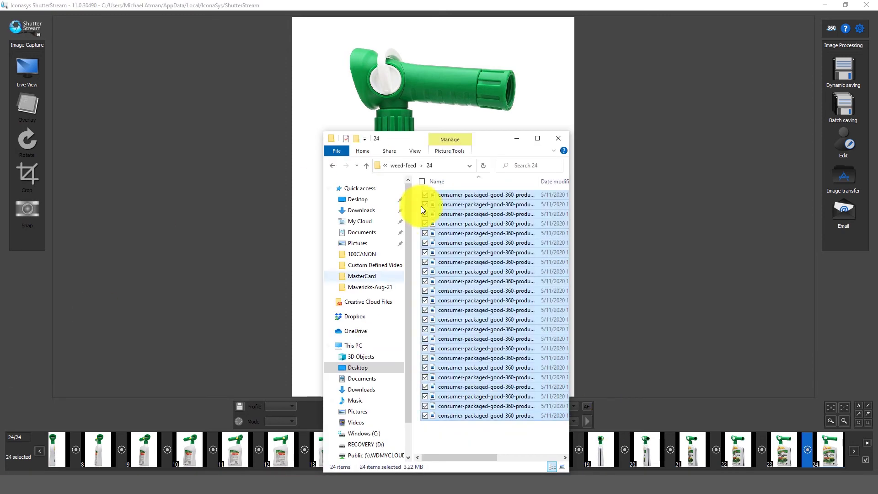
# Open Desktop > TEST in a maximized File Explorer to show product-01 through product-24
pyautogui.click(379, 204)
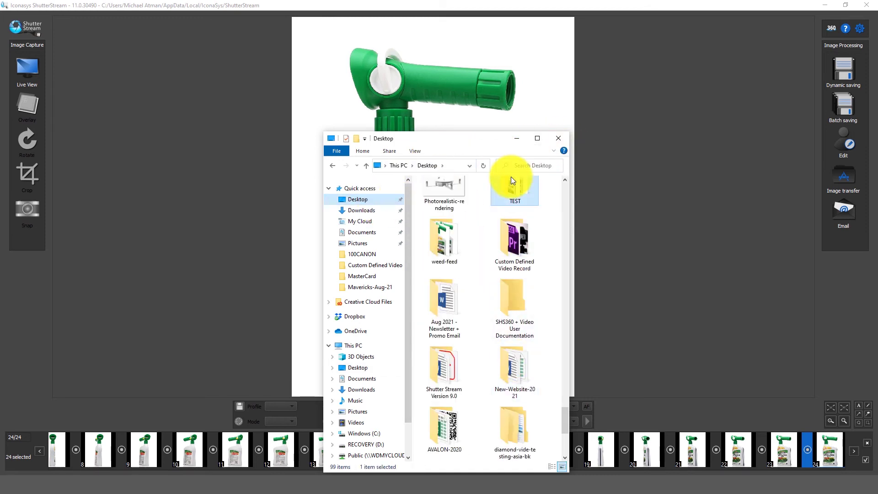
pyautogui.doubleClick(510, 188)
pyautogui.click(435, 209)
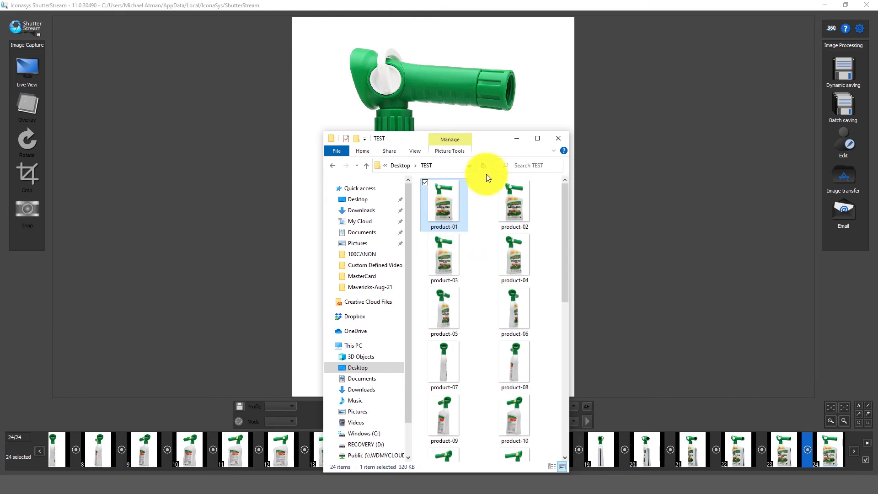
pyautogui.click(537, 139)
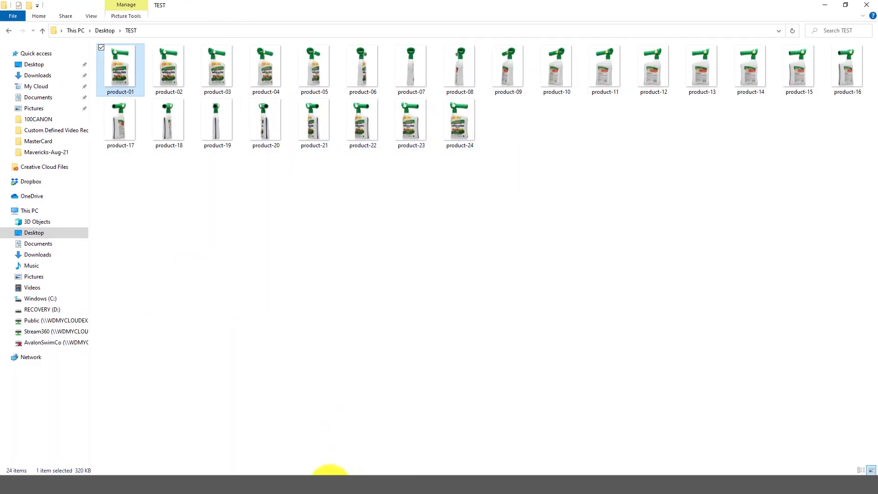
pyautogui.click(327, 474)
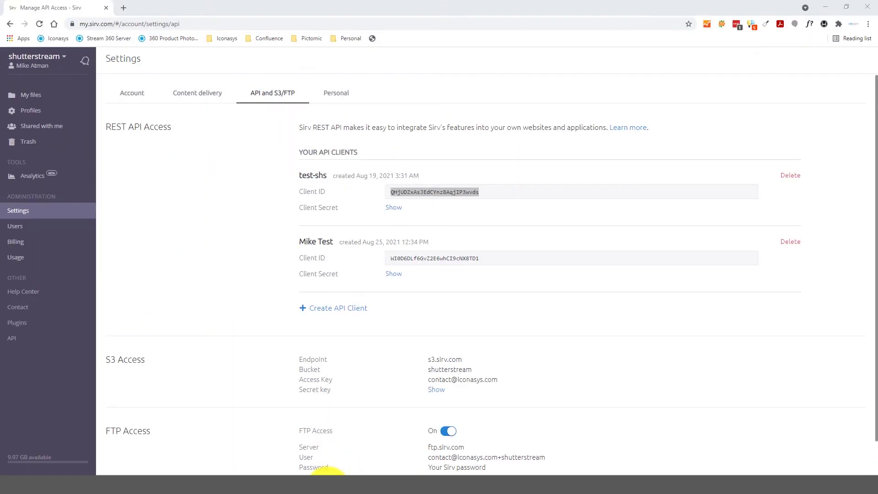
# In Sirv My files, open the uploaded product folder, browse its 24 images, and preview the spin
pyautogui.click(36, 100)
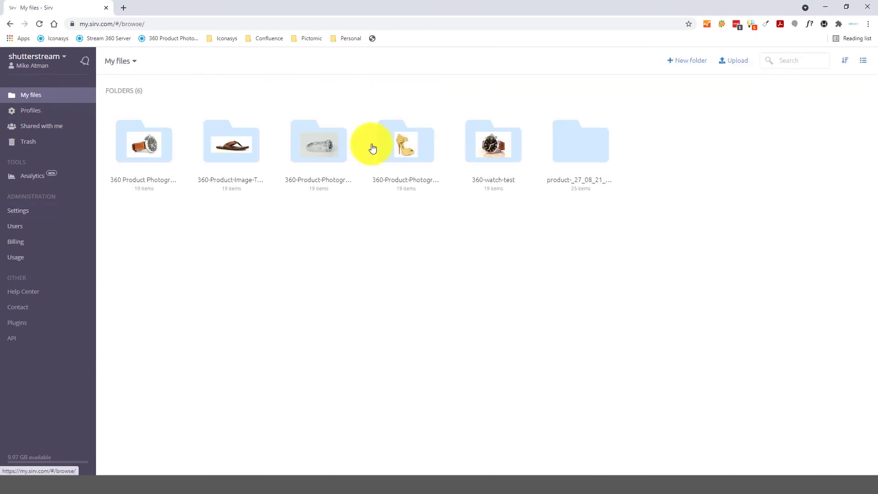
pyautogui.click(607, 147)
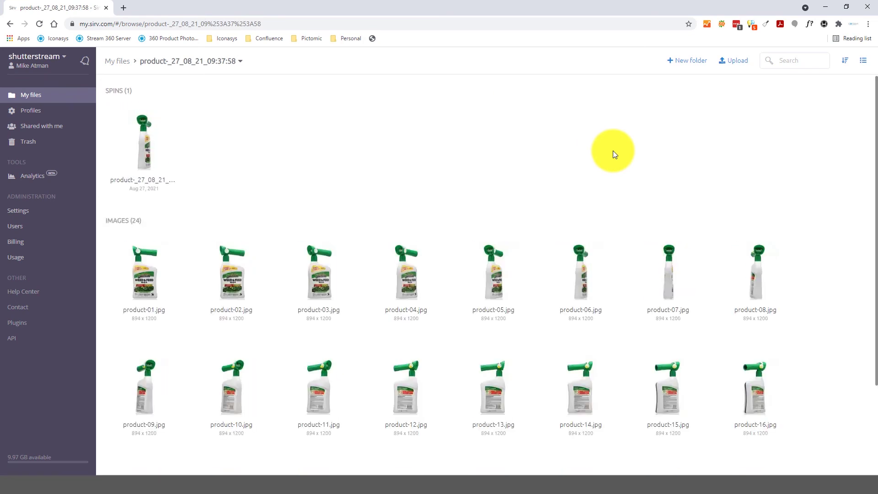
pyautogui.scroll(-3, 339, 249)
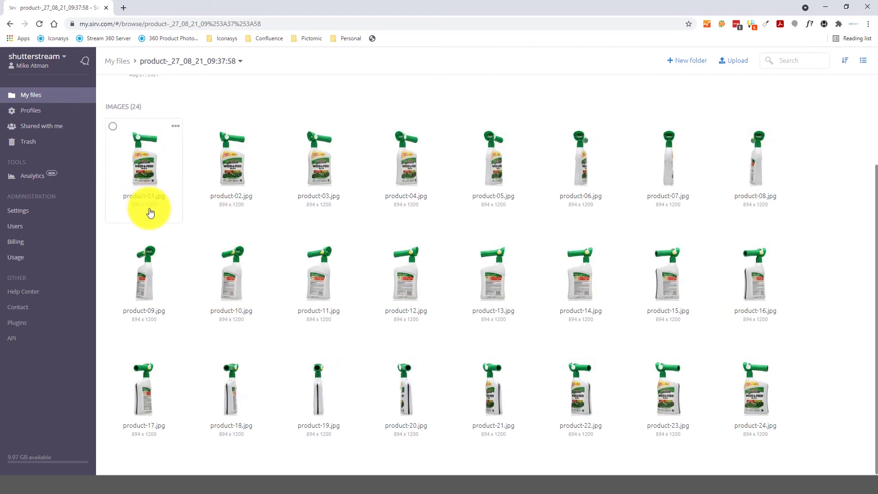
pyautogui.scroll(1, 707, 395)
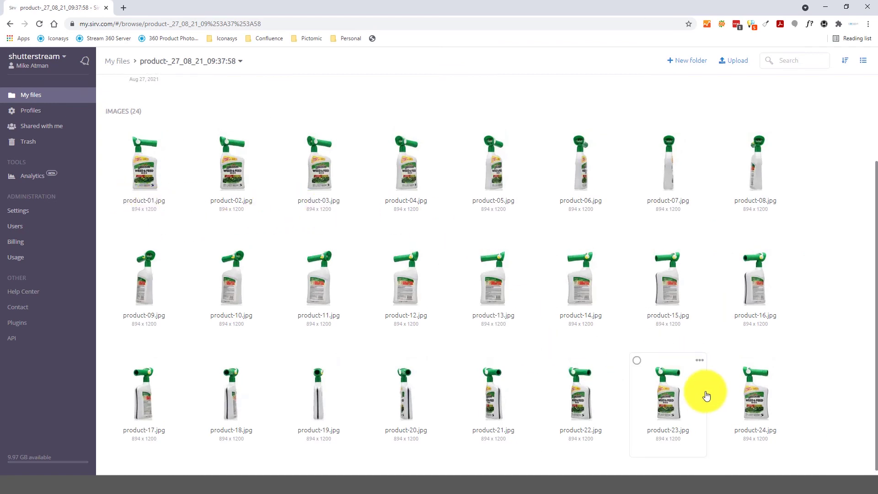
pyautogui.scroll(2, 706, 396)
pyautogui.click(153, 149)
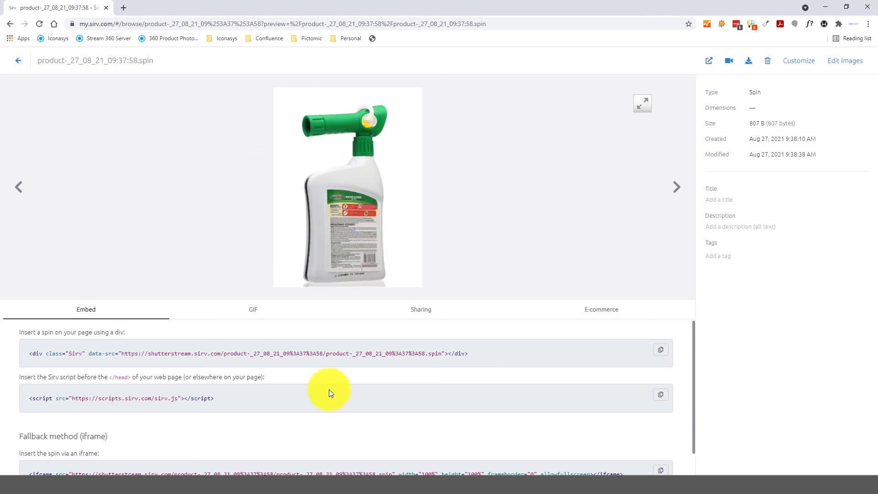
pyautogui.click(788, 65)
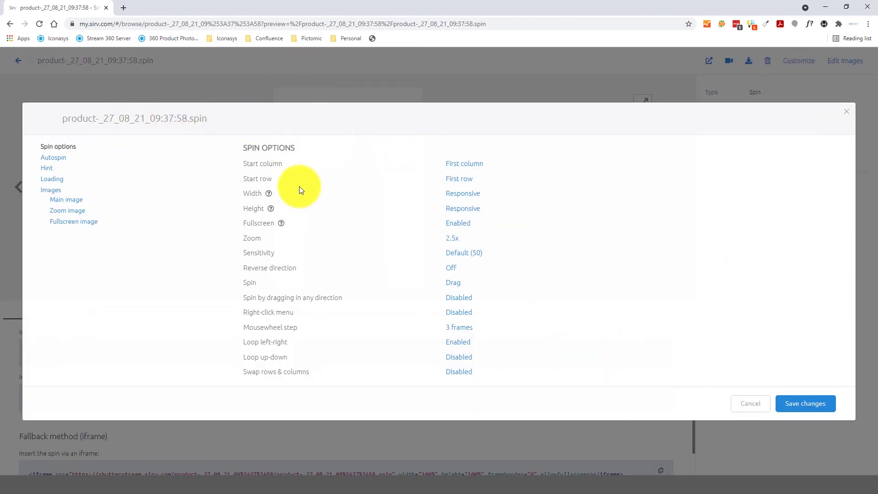
pyautogui.click(747, 402)
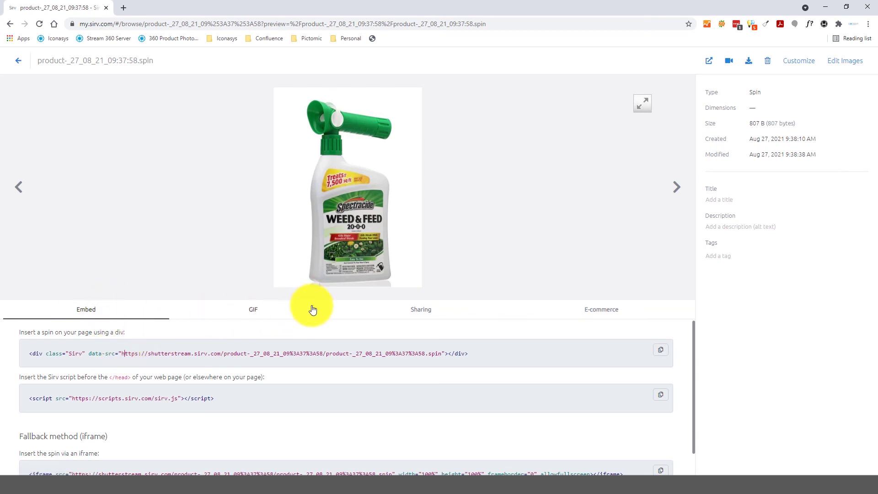
# Review the spin's GIF and Sharing options, then show its Shopify, BigCommerce and Magento embedding instructions
pyautogui.click(259, 319)
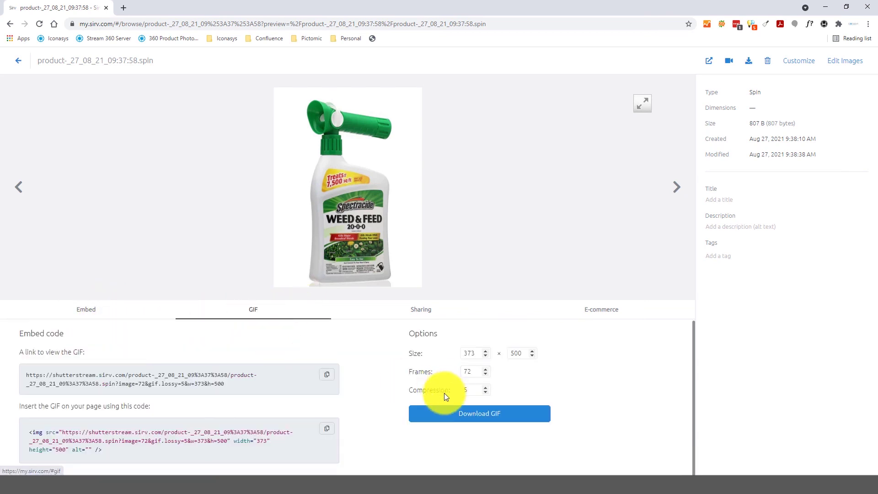
pyautogui.click(432, 312)
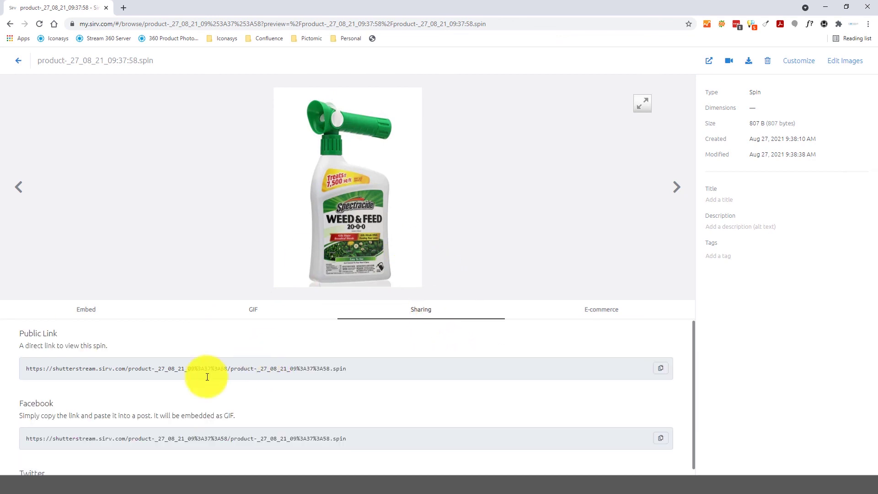
pyautogui.scroll(-1, 92, 455)
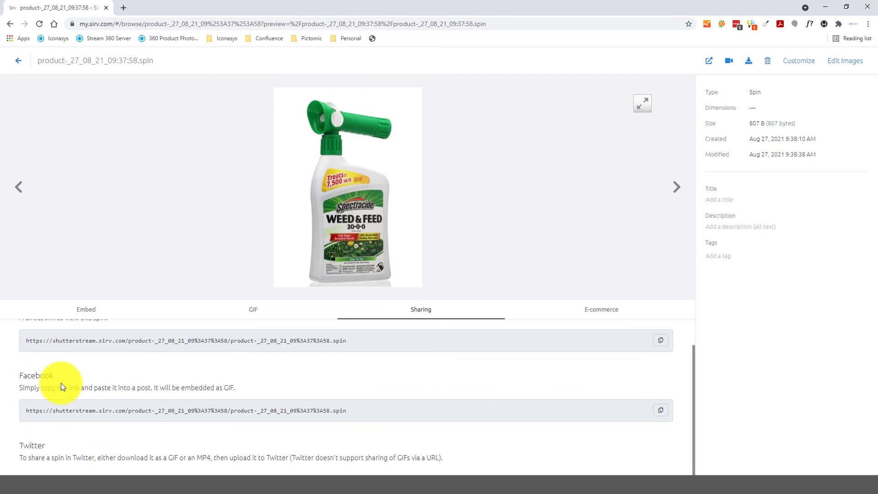
pyautogui.scroll(1, 162, 362)
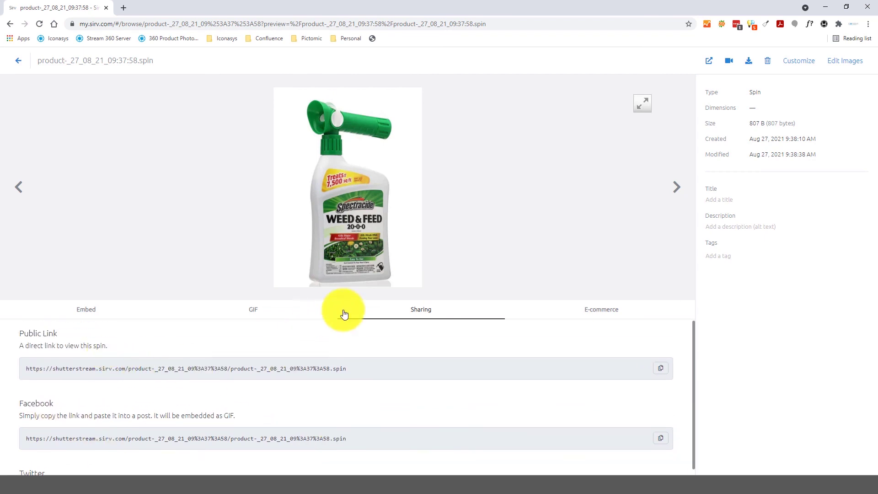
pyautogui.click(606, 311)
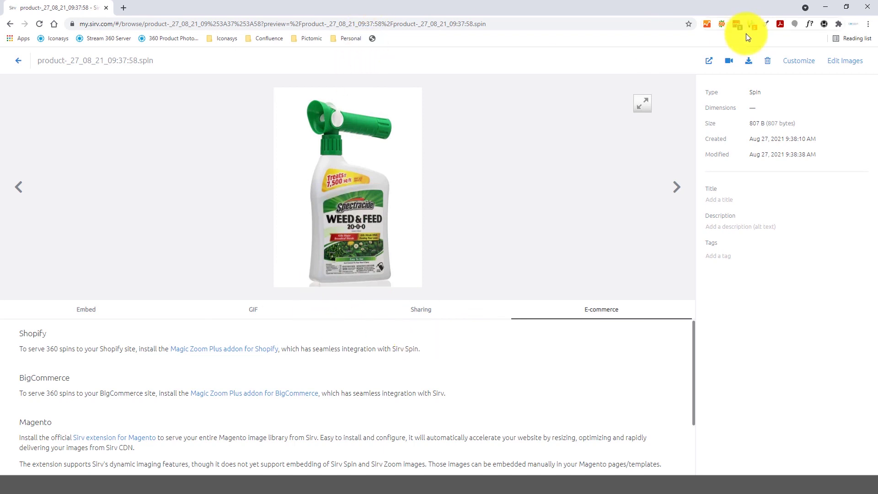
# Bring ShutterStream back to the front with the Weed & Feed bottle and its 24 shots
pyautogui.click(443, 471)
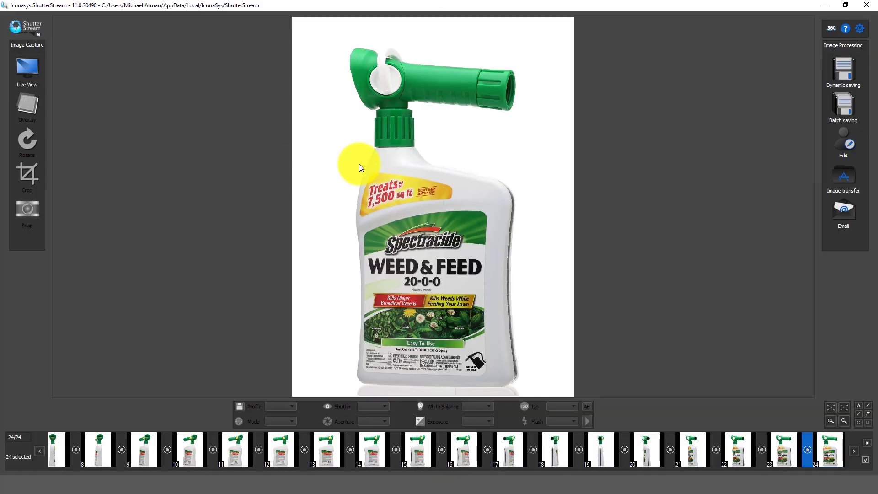